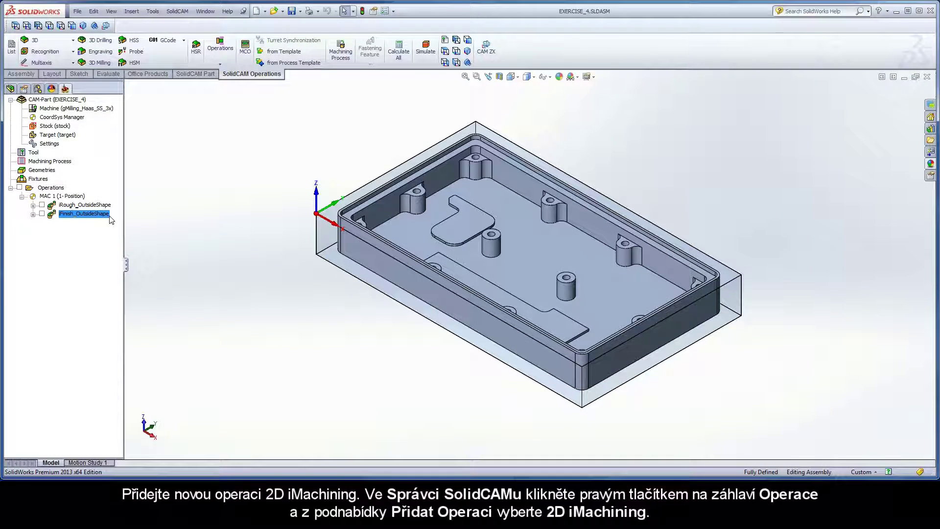
Add a new 2D iMachining operation from the operation context menu
{"action": "right_click", "coordinate": [54, 190]}
{"action": "mouse_move", "coordinate": [102, 204]}
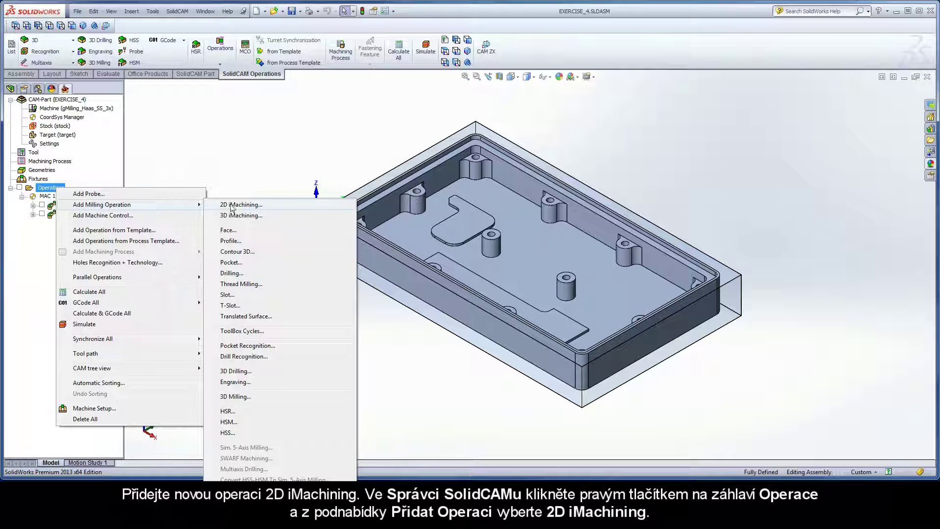
{"action": "left_click", "coordinate": [266, 205]}
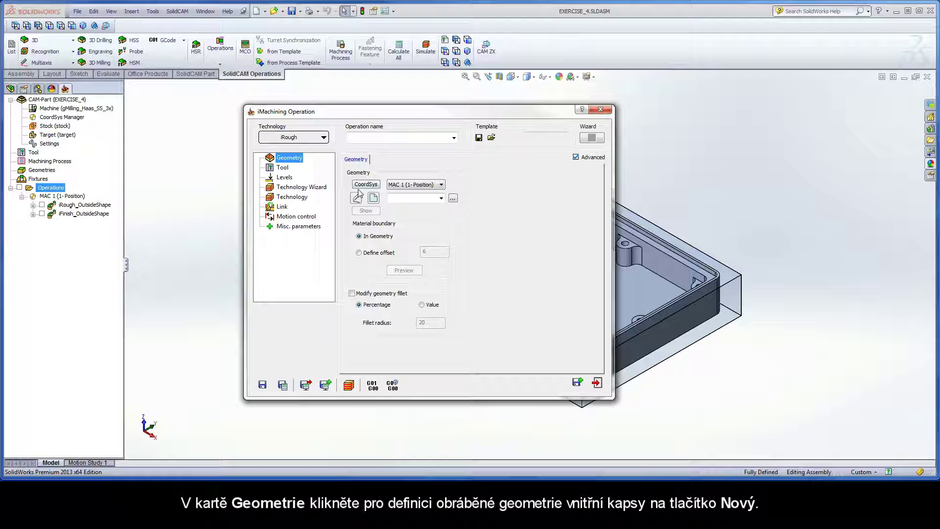
Start a new geometry definition, contour1, for the interior pocket
{"action": "left_click", "coordinate": [374, 200]}
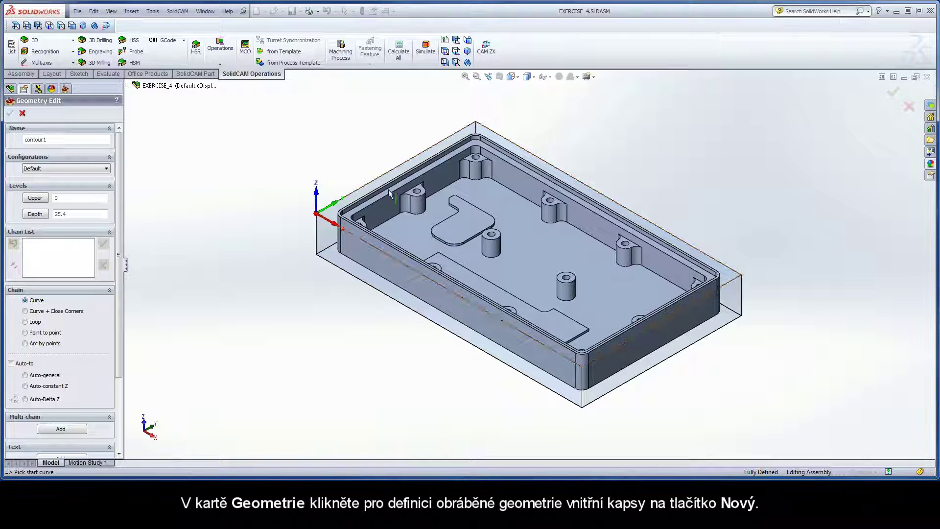
{"action": "scroll", "coordinate": [521, 248], "scroll_direction": "up", "scroll_amount": 1}
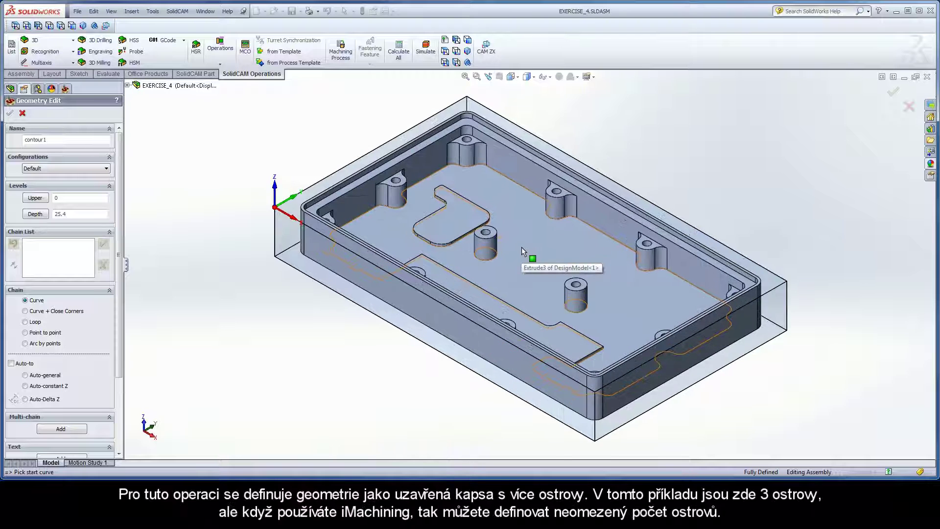
{"action": "scroll", "coordinate": [521, 247], "scroll_direction": "up", "scroll_amount": 1}
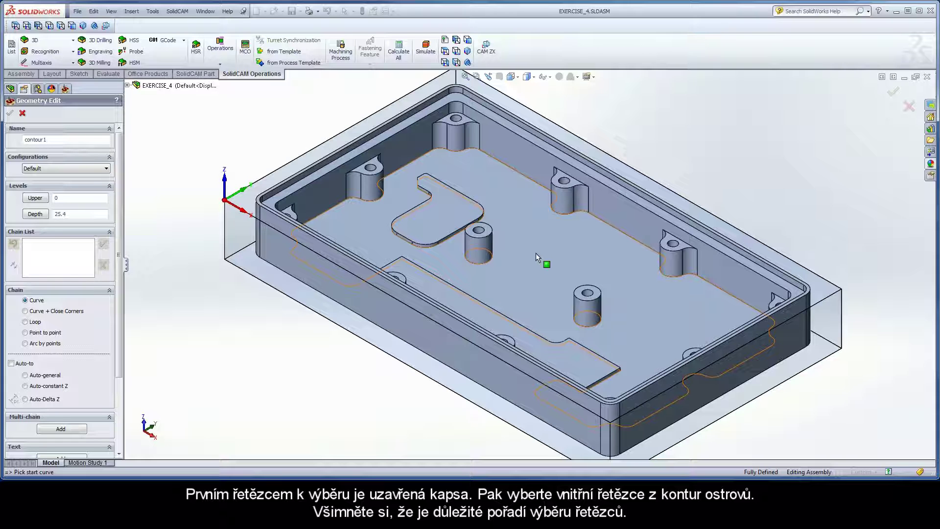
Chain the pocket's bottom outer edge with Auto-constant Z and accept it as 1-Chain
{"action": "left_click", "coordinate": [540, 190]}
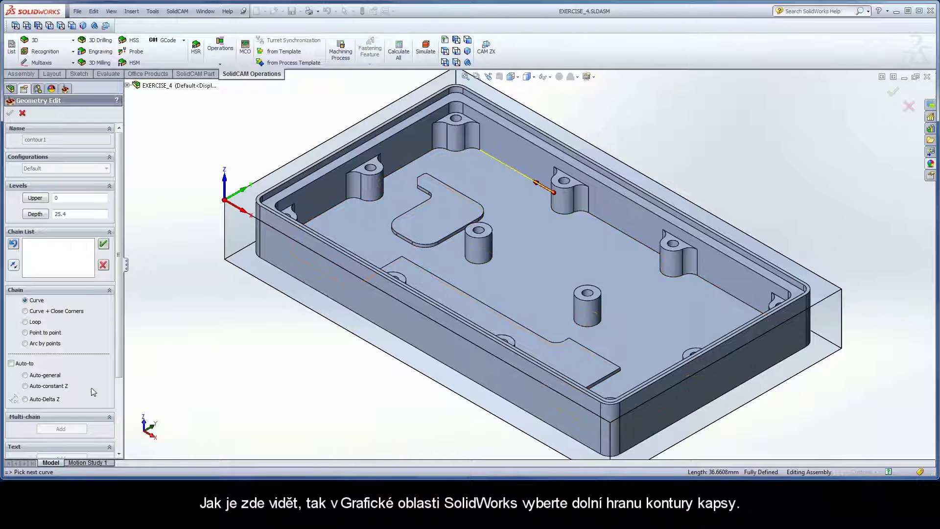
{"action": "left_click", "coordinate": [25, 387]}
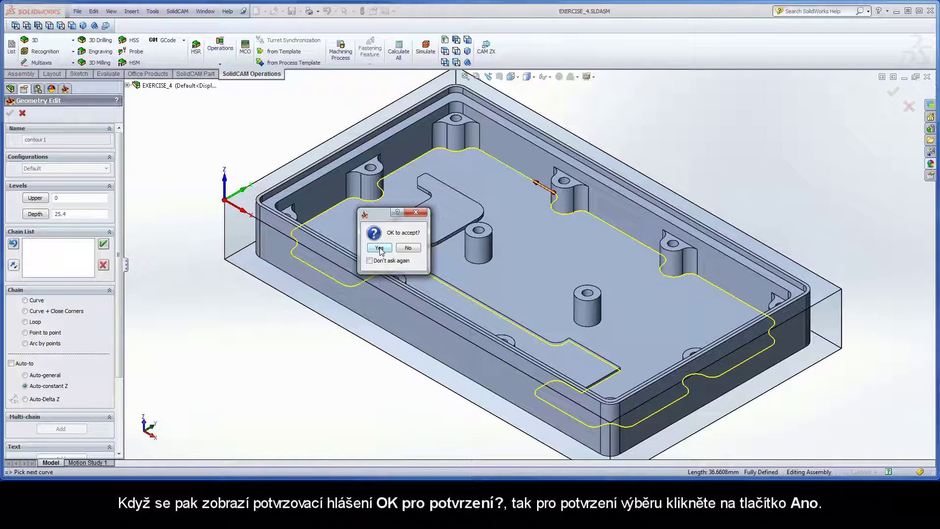
{"action": "left_click", "coordinate": [379, 248]}
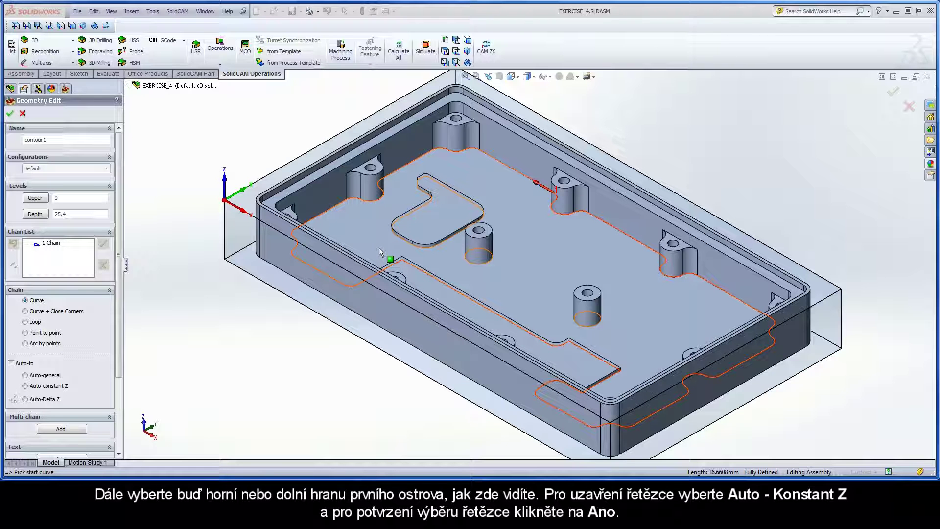
Chain the tab-shaped island's outline with Auto-constant Z and accept it as 2-Chain
{"action": "left_click", "coordinate": [404, 238]}
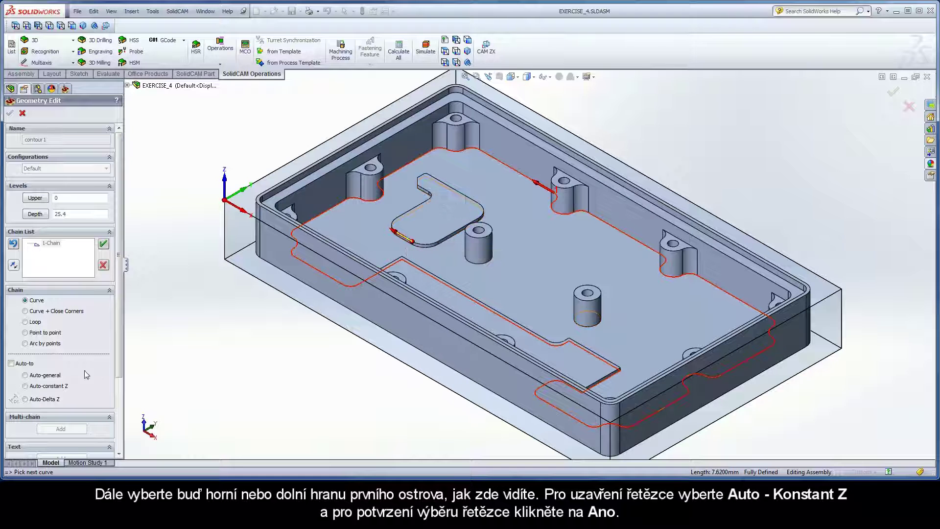
{"action": "left_click", "coordinate": [26, 385]}
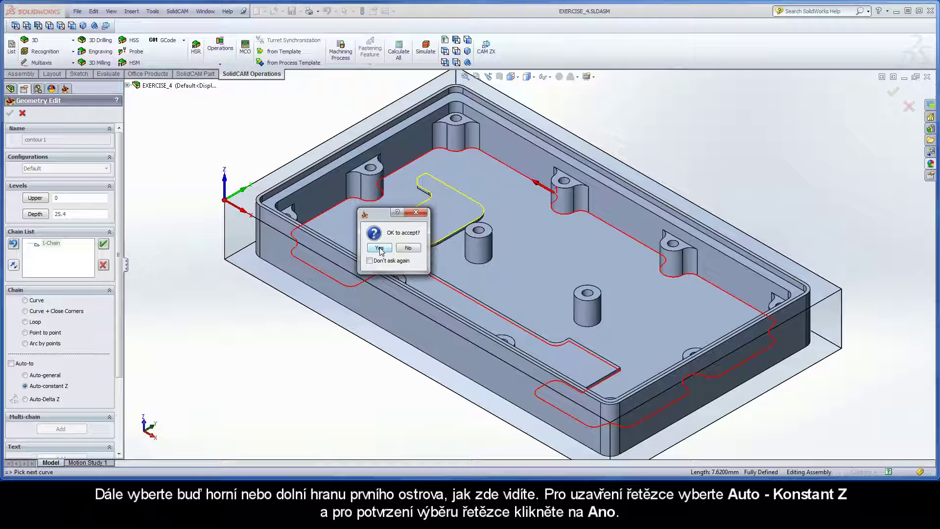
{"action": "left_click", "coordinate": [380, 248]}
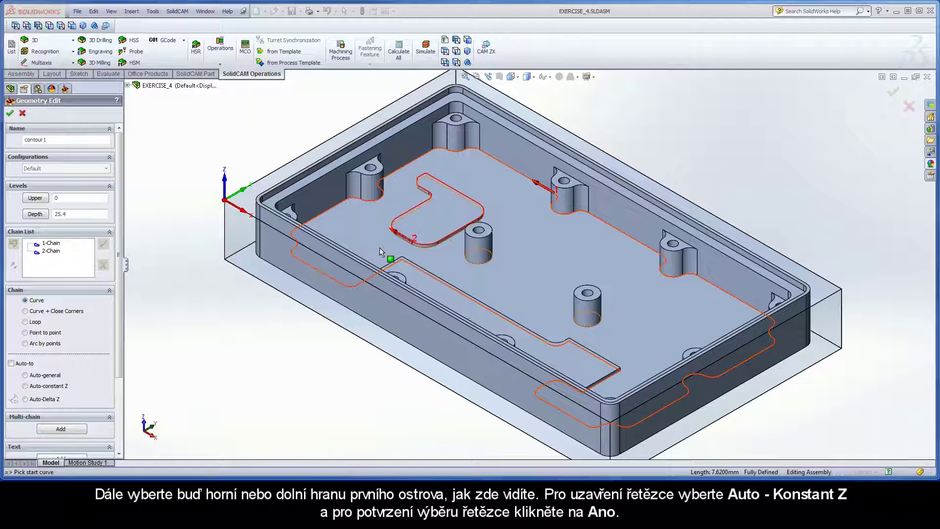
Add both cylindrical boss base edges as chains 3 and 4, then finish contour1
{"action": "left_click", "coordinate": [466, 259]}
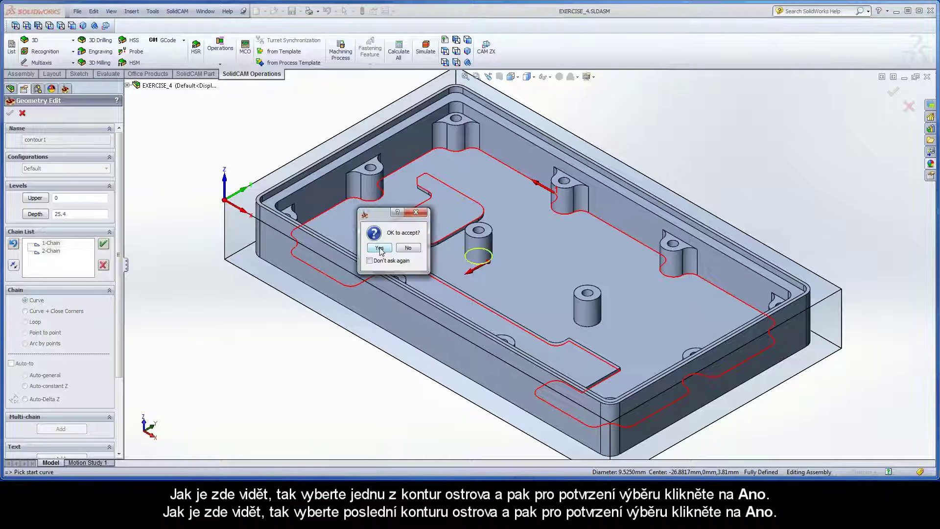
{"action": "left_click", "coordinate": [380, 249]}
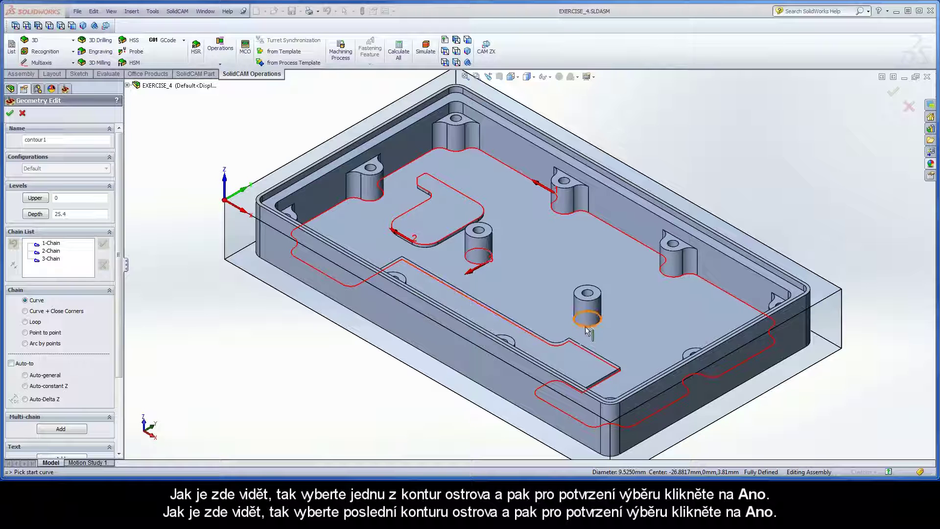
{"action": "left_click", "coordinate": [600, 324]}
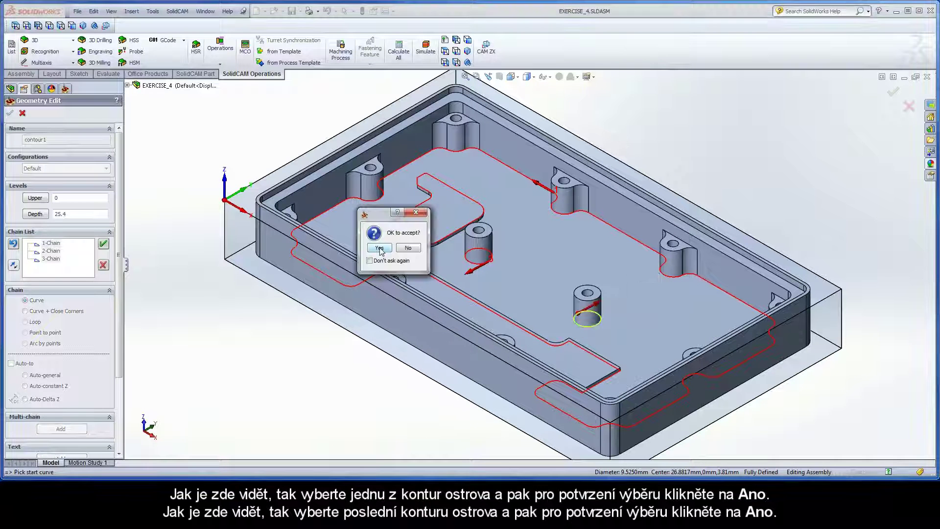
{"action": "left_click", "coordinate": [380, 248]}
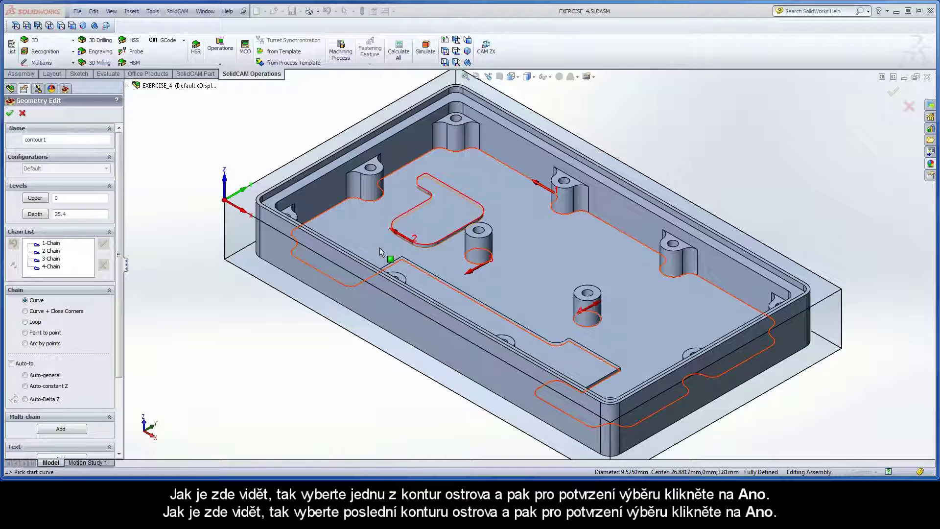
{"action": "left_click", "coordinate": [11, 114]}
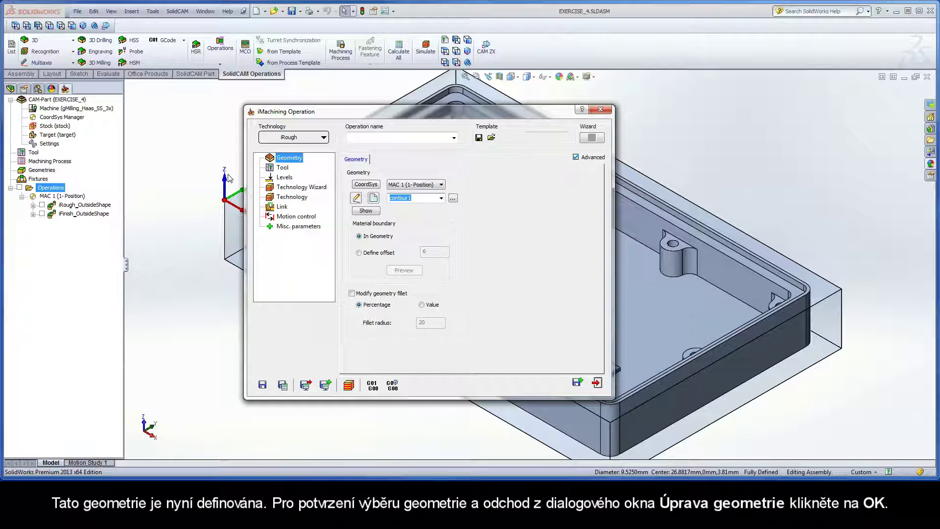
Assign tool 1, the 9.5 mm end mill, from the part tool table
{"action": "left_click", "coordinate": [282, 168]}
{"action": "left_click", "coordinate": [403, 288]}
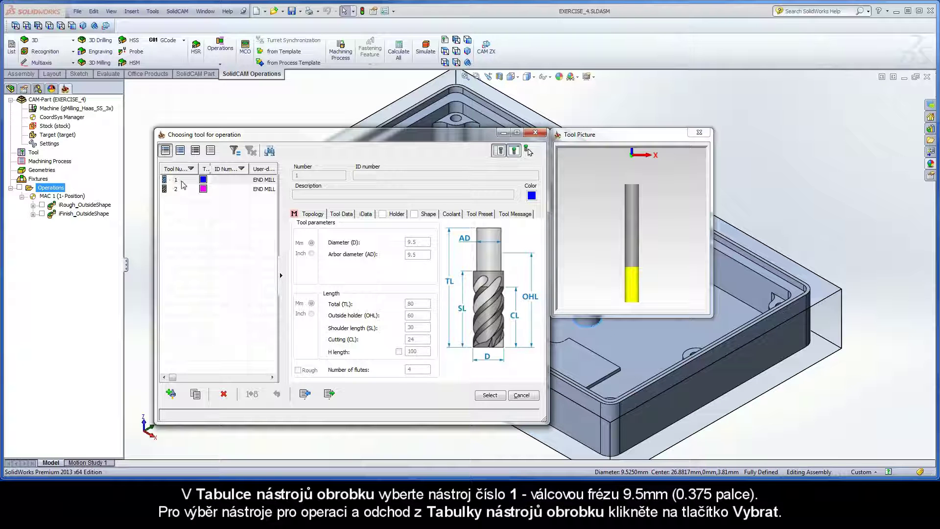
{"action": "left_click", "coordinate": [241, 185]}
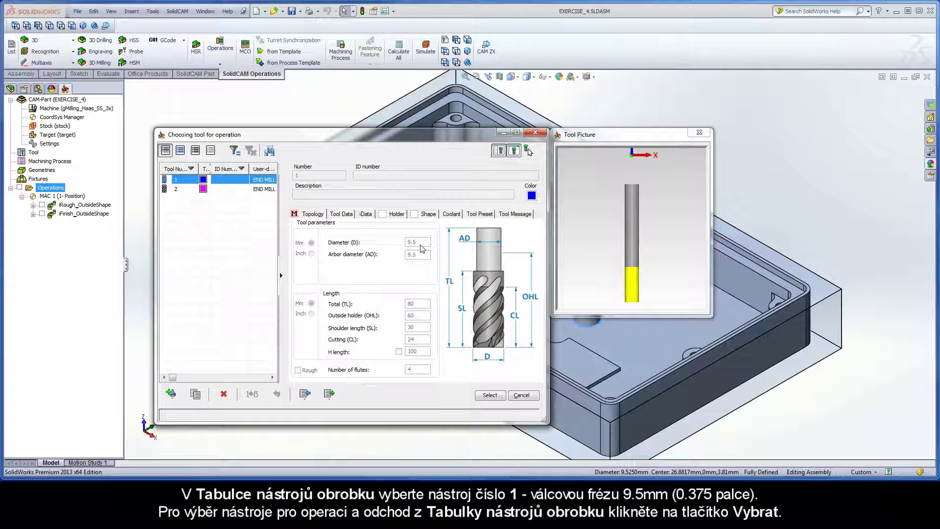
{"action": "left_click", "coordinate": [488, 395]}
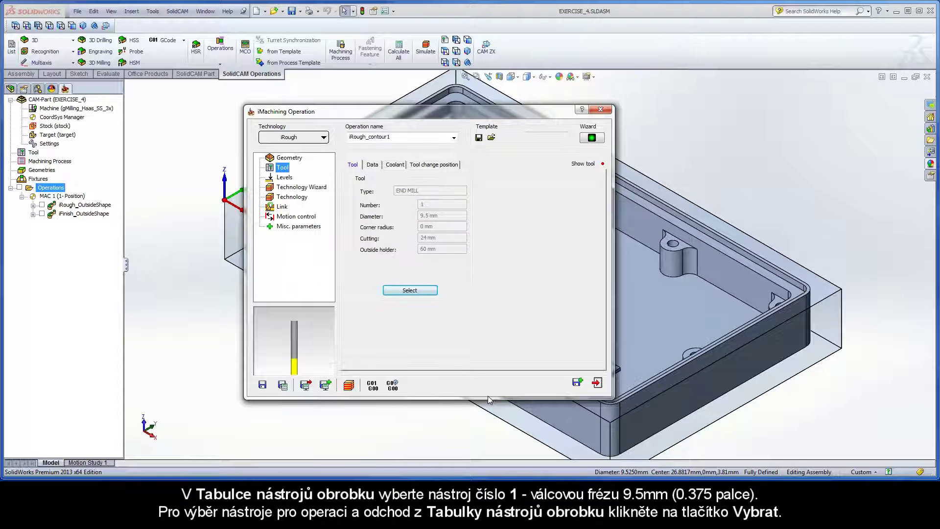
Set the upper milling level to Z 0 from the part's top edge
{"action": "left_click", "coordinate": [292, 181]}
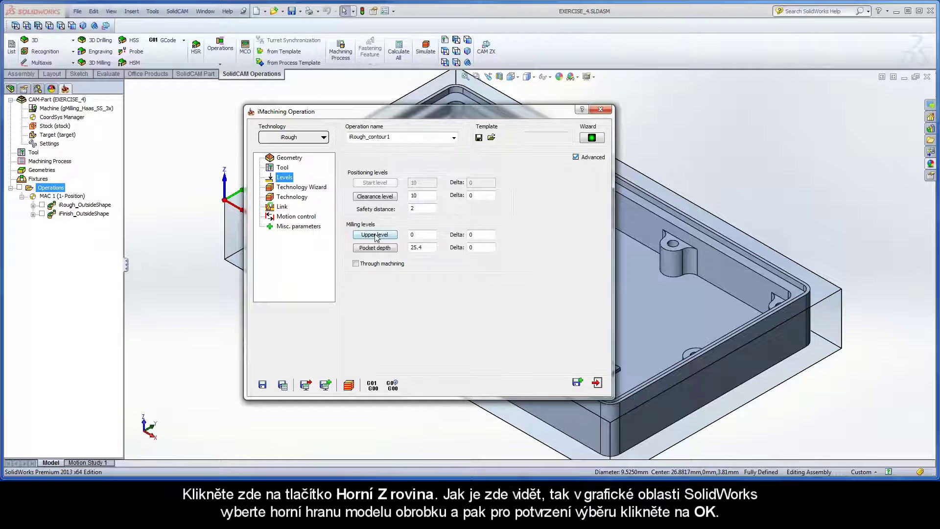
{"action": "left_click", "coordinate": [374, 235]}
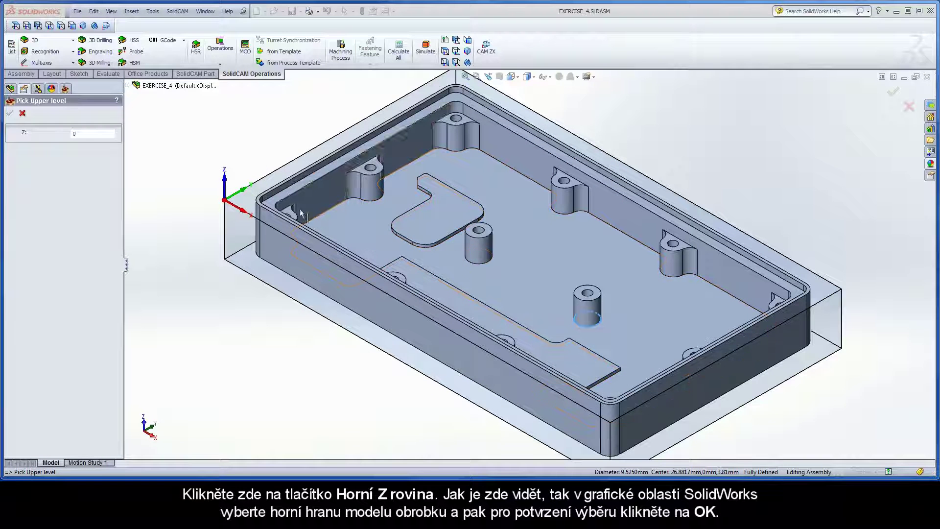
{"action": "left_click", "coordinate": [262, 199]}
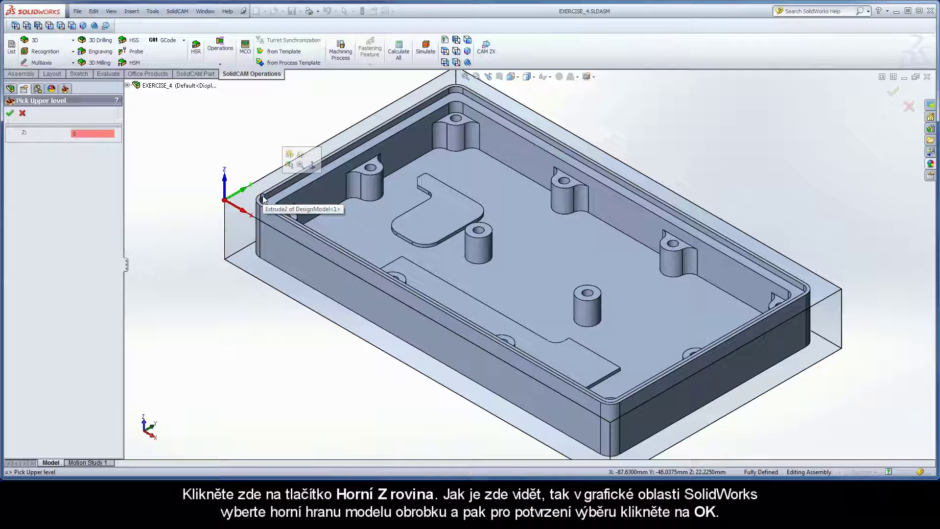
{"action": "left_click", "coordinate": [10, 113]}
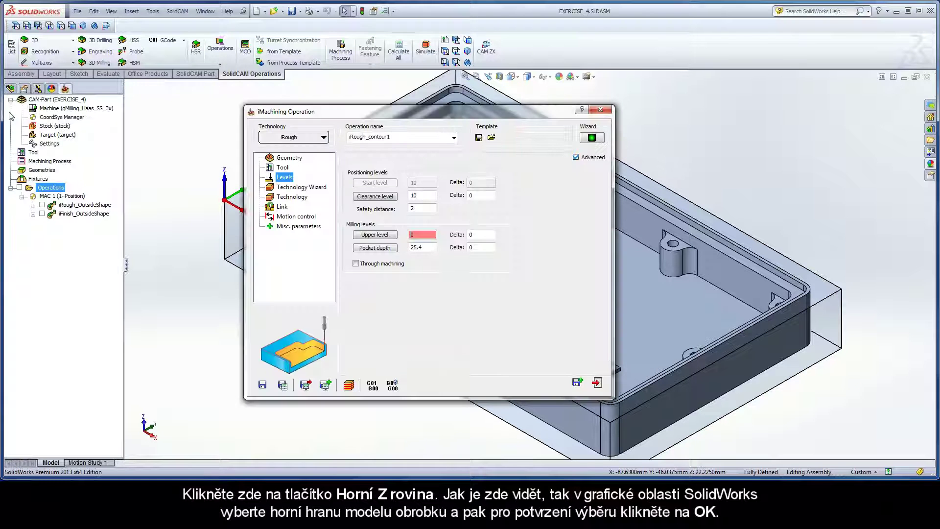
Set the pocket depth to 18.415 from the interior pocket's floor face
{"action": "left_click", "coordinate": [375, 247]}
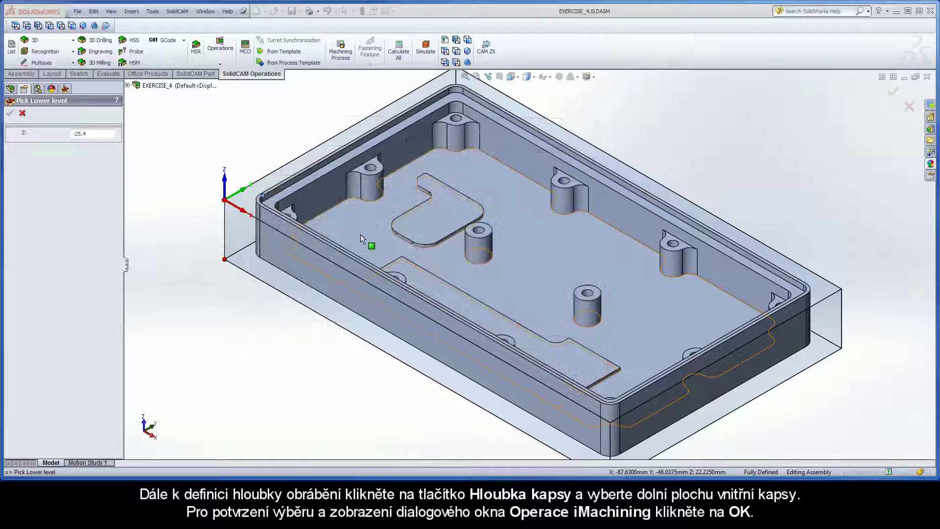
{"action": "left_click", "coordinate": [356, 232]}
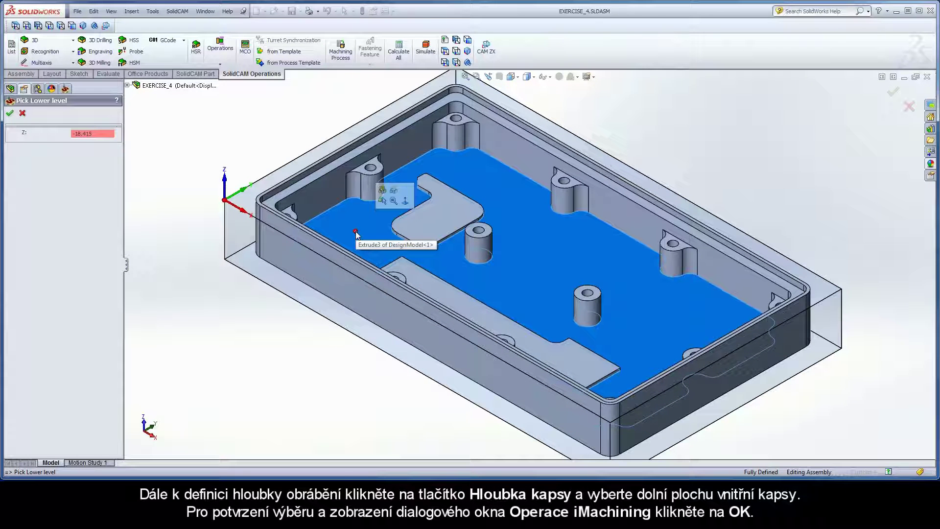
{"action": "left_click", "coordinate": [10, 114]}
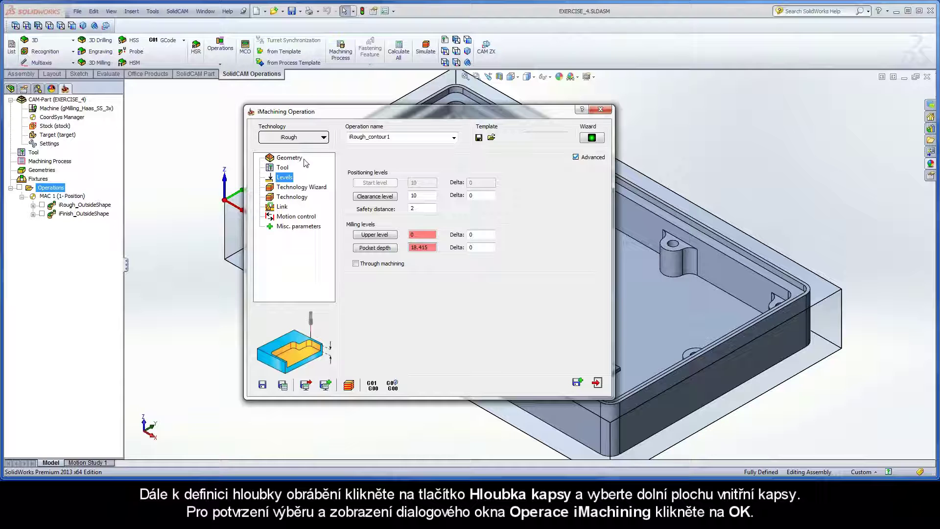
{"action": "left_click", "coordinate": [299, 188]}
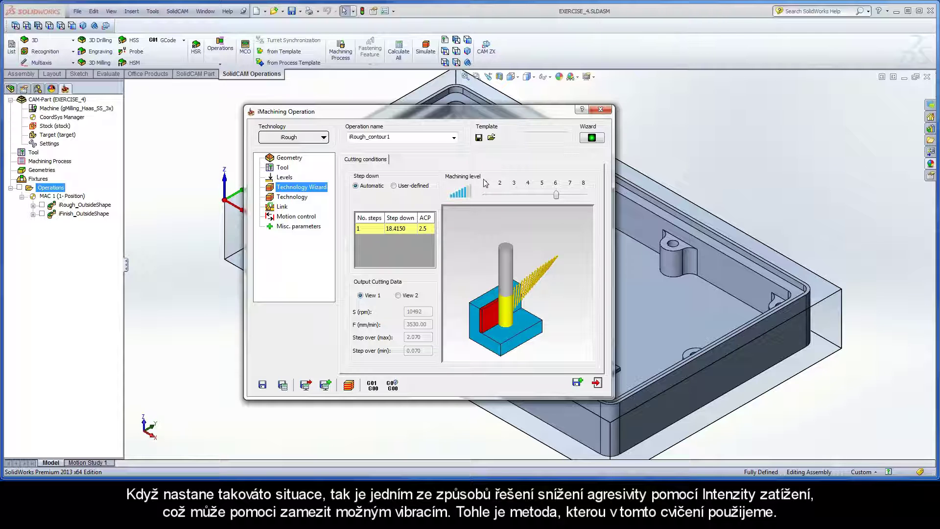
Drop the machining level from 6 to 3, giving 8997 rpm and 2606 mm/min feed
{"action": "left_click_drag", "start_coordinate": [556, 196], "coordinate": [513, 195]}
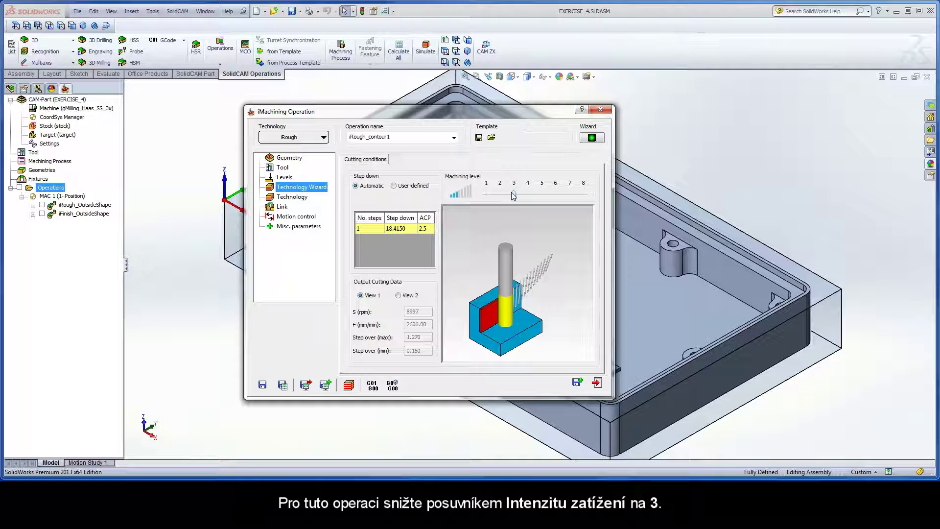
Confirm the 0.24 wall/island offset, then review the 2.9° helical entry settings
{"action": "left_click", "coordinate": [293, 197]}
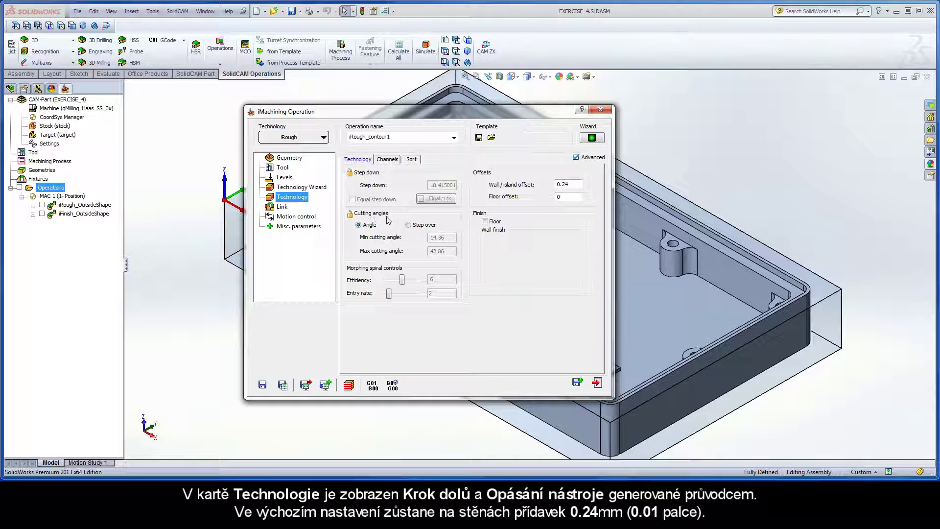
{"action": "double_click", "coordinate": [558, 185]}
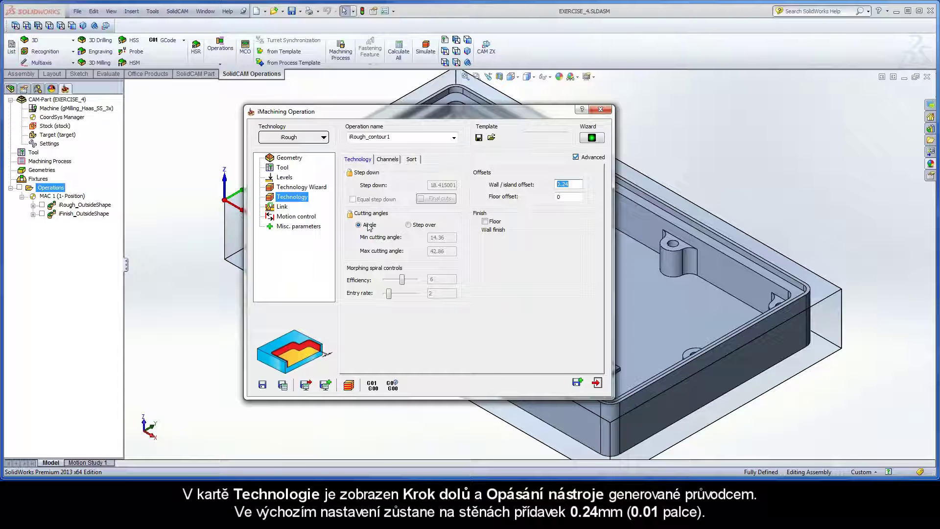
{"action": "left_click", "coordinate": [282, 207]}
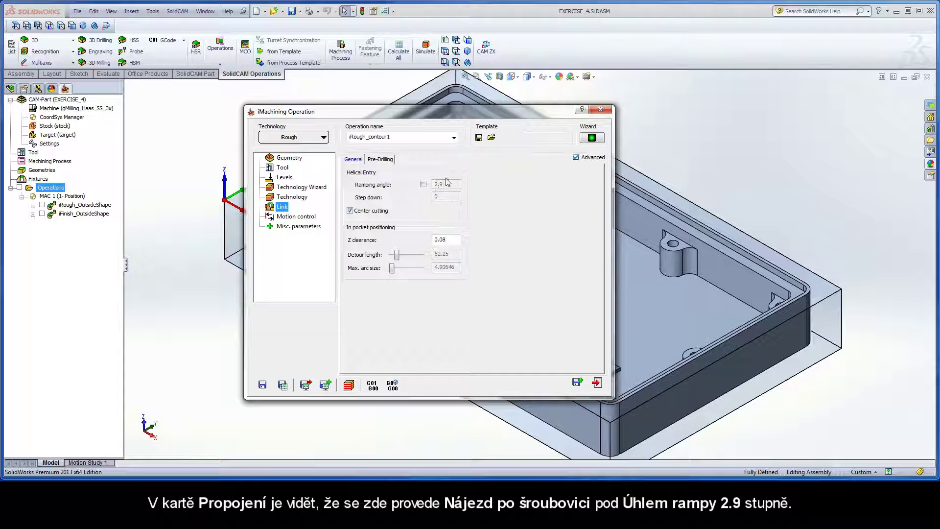
Replace contour1 with InteriorPocket in the operation name, then save and calculate the toolpath
{"action": "left_click", "coordinate": [397, 137]}
{"action": "left_click_drag", "start_coordinate": [392, 137], "coordinate": [371, 138]}
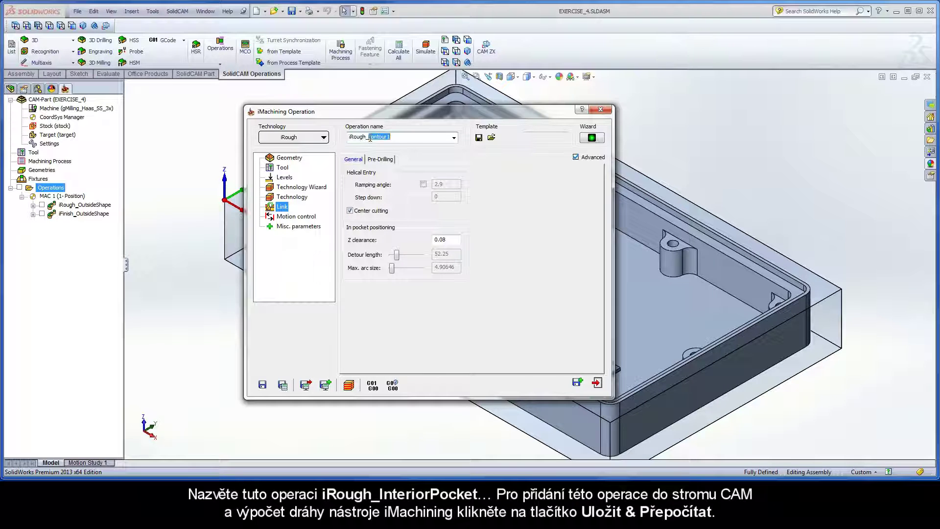
{"action": "type", "text": "InteriorPocket"}
{"action": "left_click", "coordinate": [282, 385]}
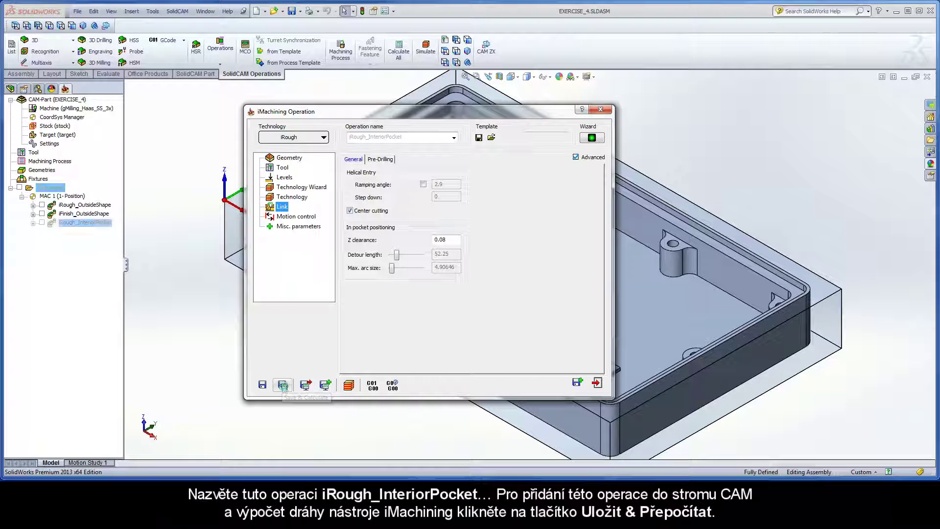
Play the Host CAD toolpath simulation around the islands at about one-third speed
{"action": "left_click", "coordinate": [349, 387]}
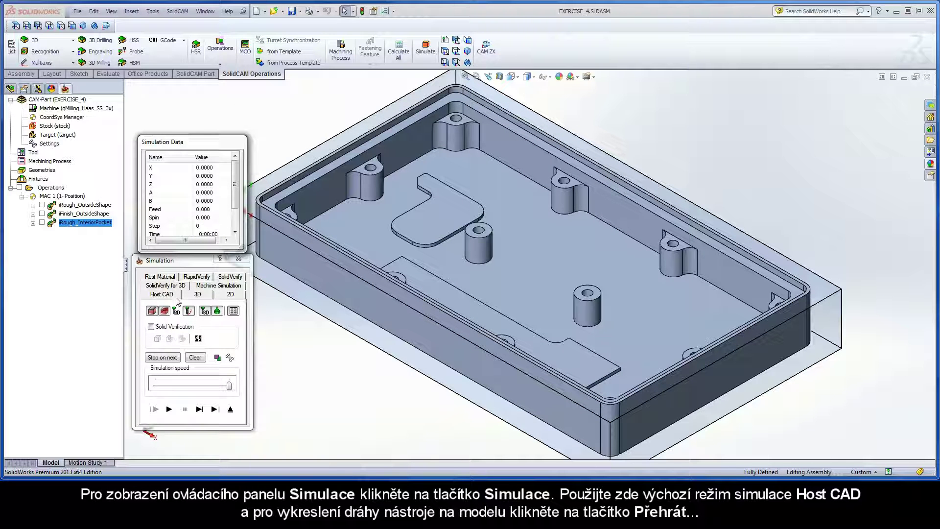
{"action": "left_click", "coordinate": [170, 409]}
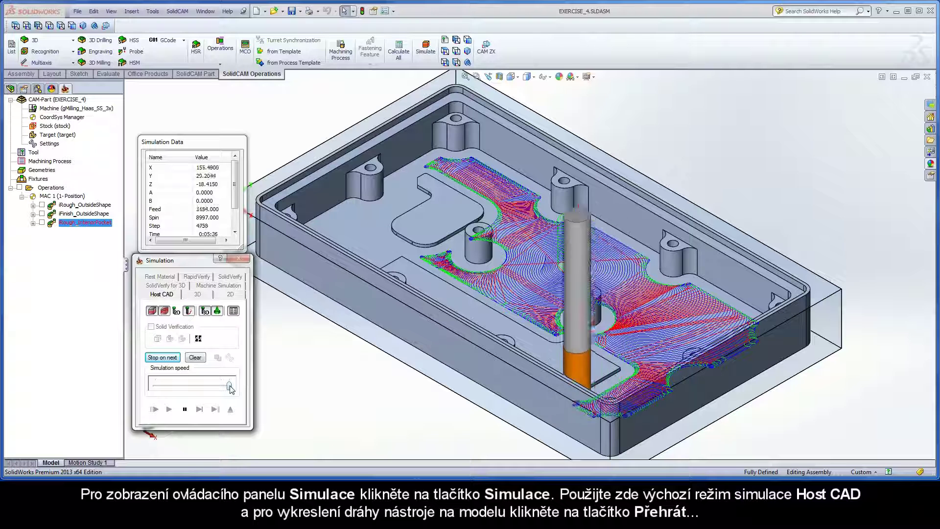
{"action": "left_click_drag", "start_coordinate": [231, 389], "coordinate": [181, 389]}
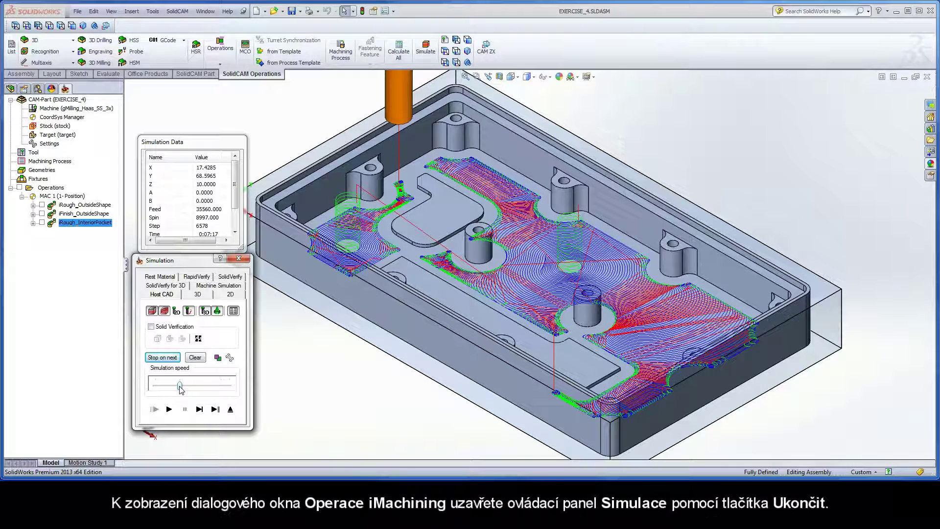
Exit the Simulation control panel back to the iMachining Operation dialog
{"action": "left_click", "coordinate": [230, 409]}
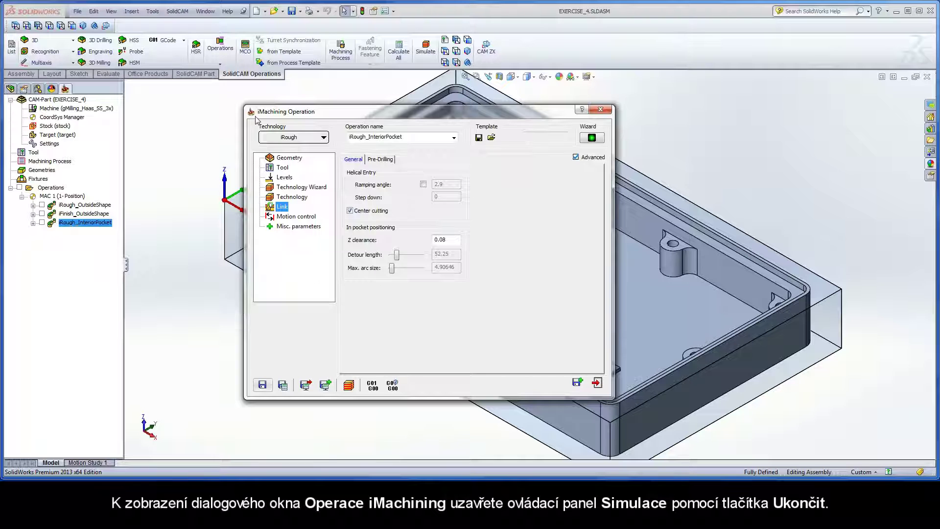